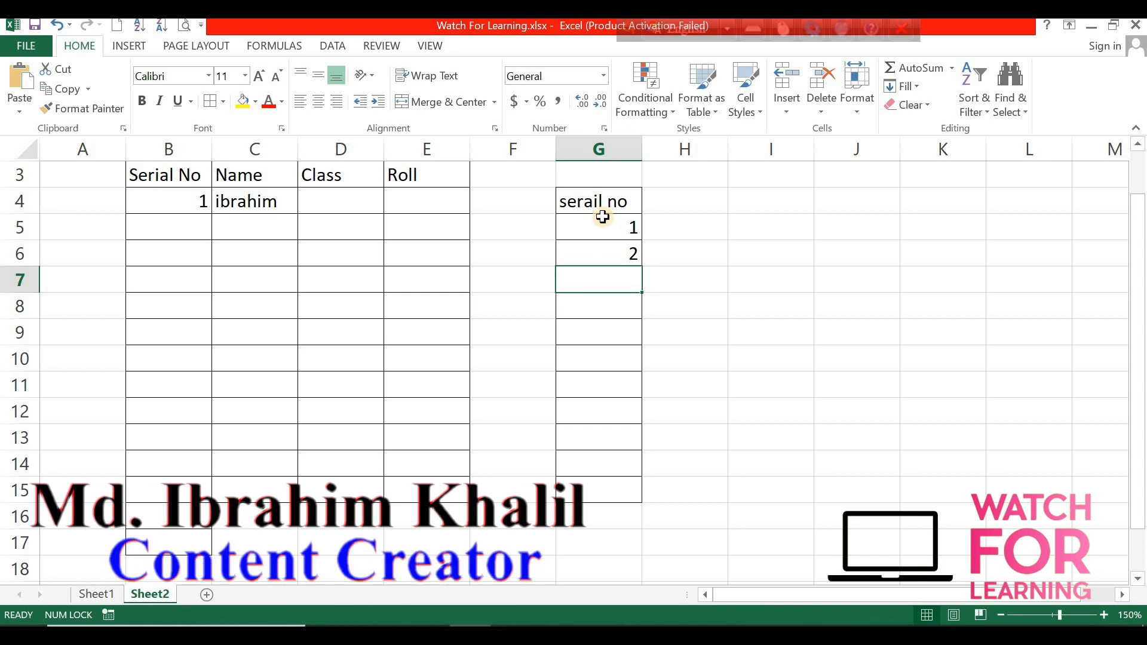
Fill a serial number series from 1 to 11 down column G through row 15.
{"action": "left_click_drag", "start_coordinate": [603, 226], "coordinate": [604, 251]}
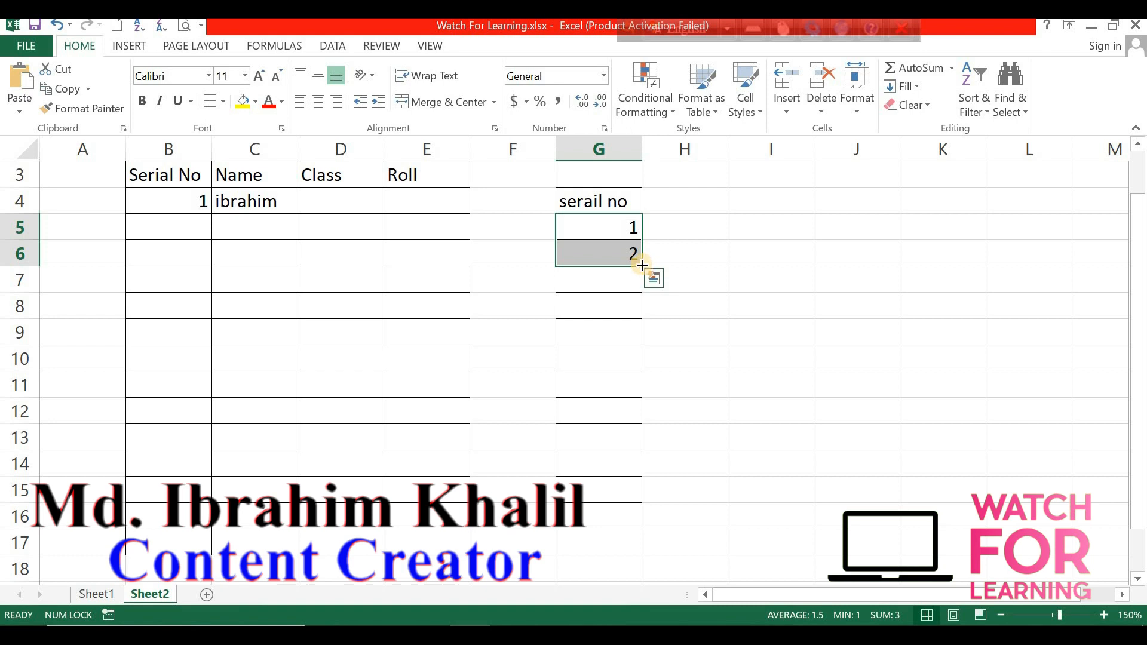
{"action": "left_click_drag", "start_coordinate": [641, 265], "coordinate": [628, 487]}
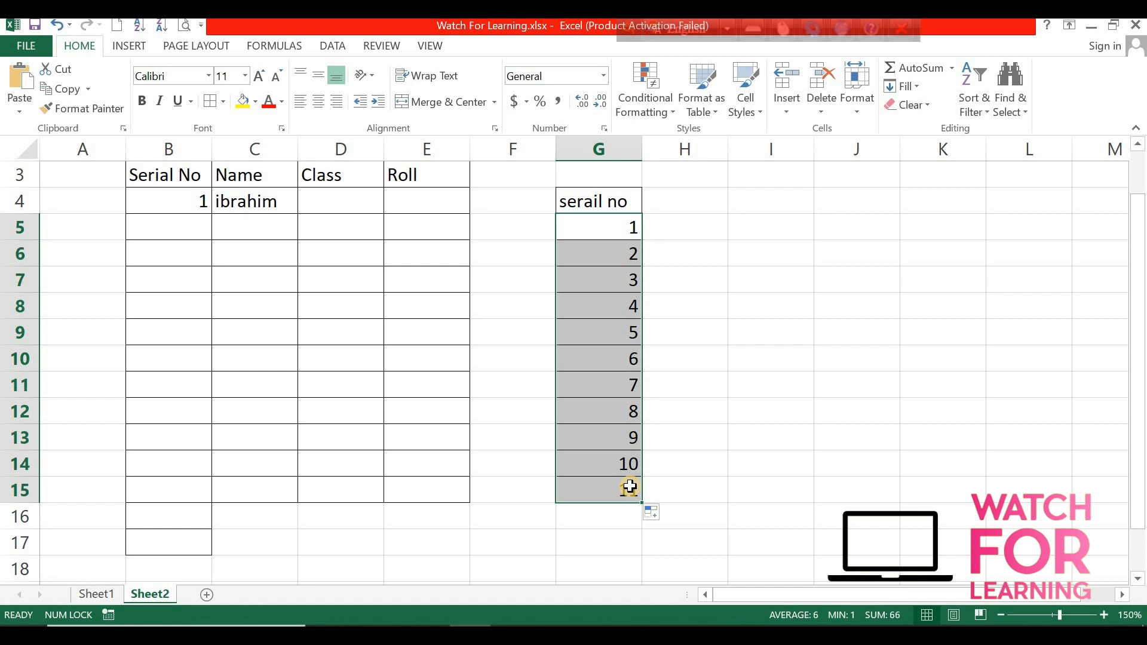
Enter three more student names in the Name column, rows 5 to 7.
{"action": "left_click", "coordinate": [231, 226]}
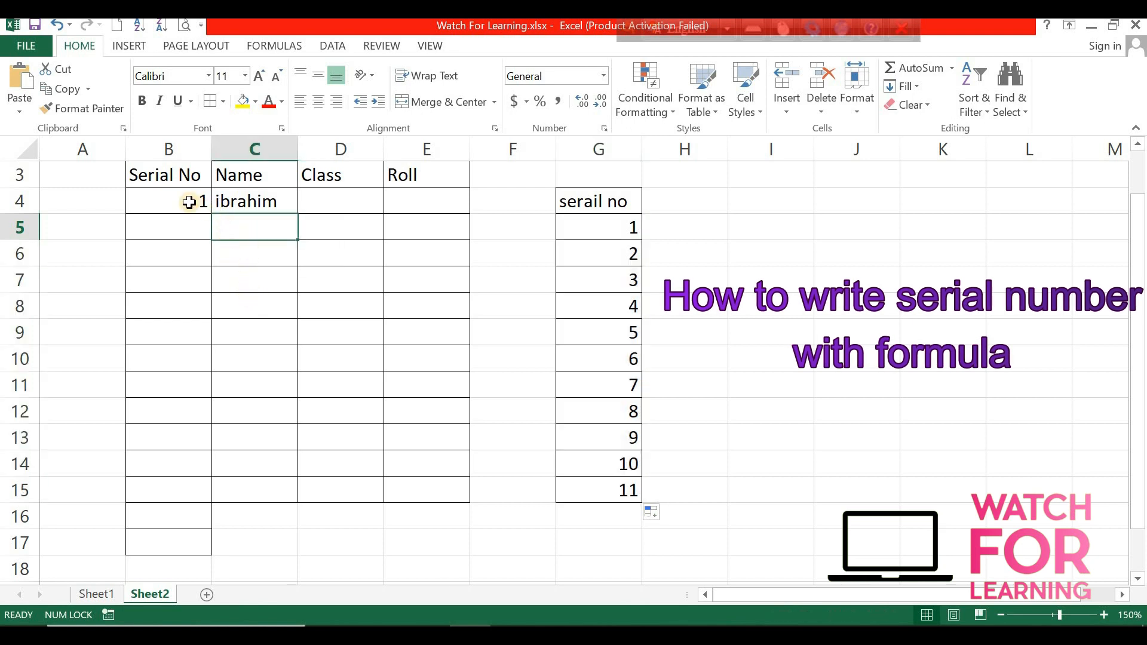
{"action": "left_click", "coordinate": [248, 199]}
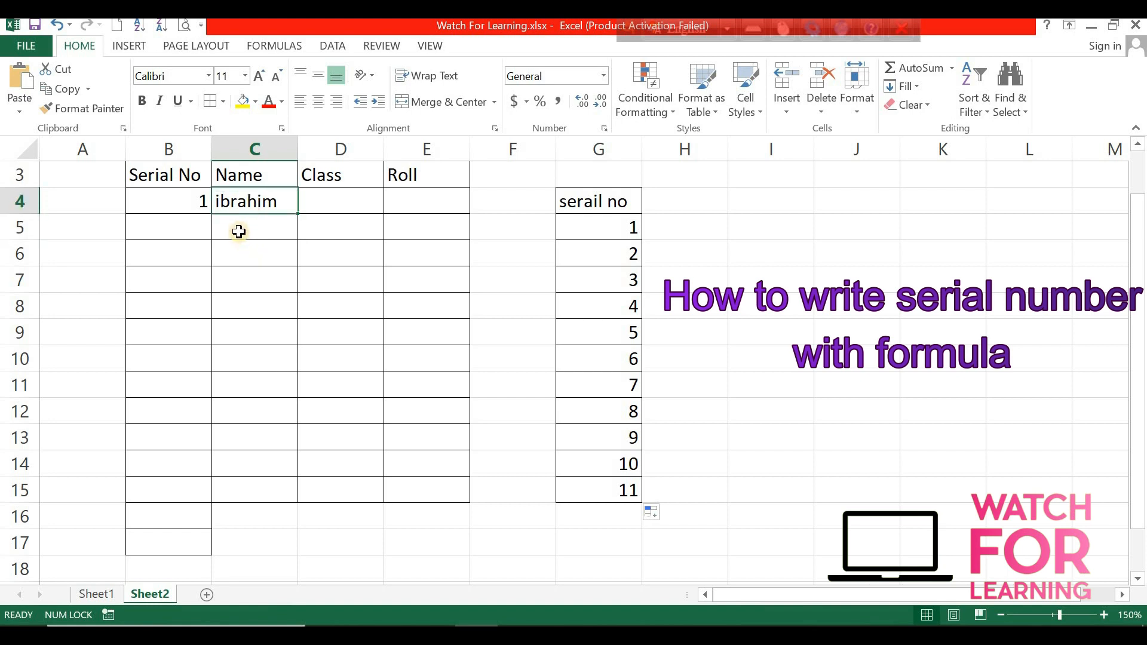
{"action": "left_click", "coordinate": [239, 231]}
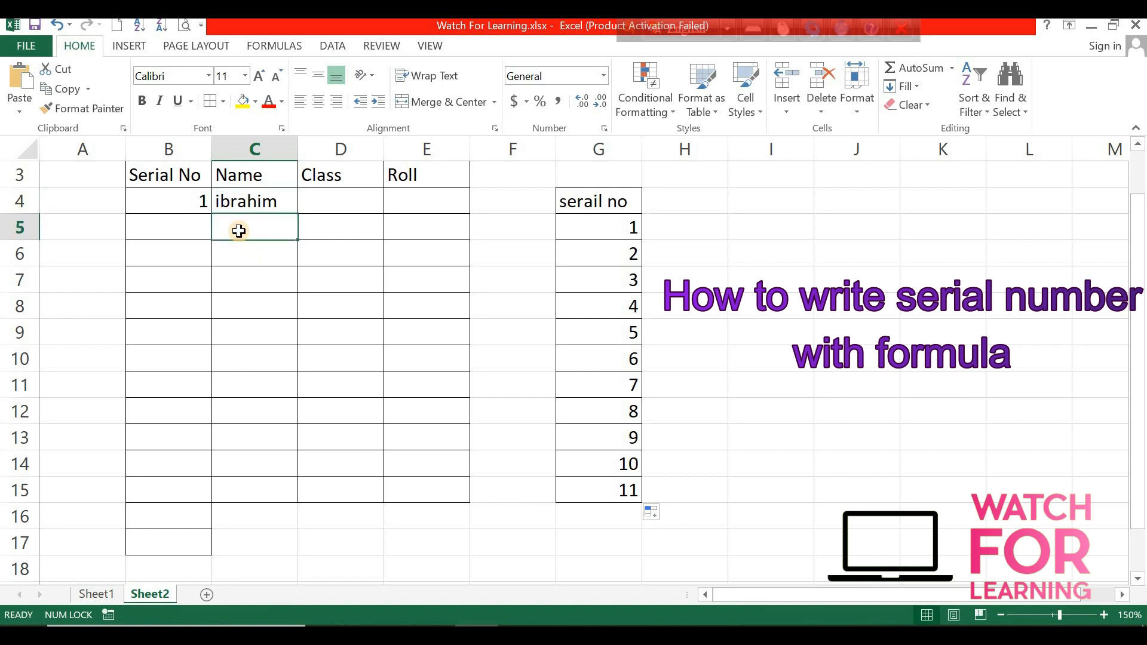
{"action": "type", "text": "khalil"}
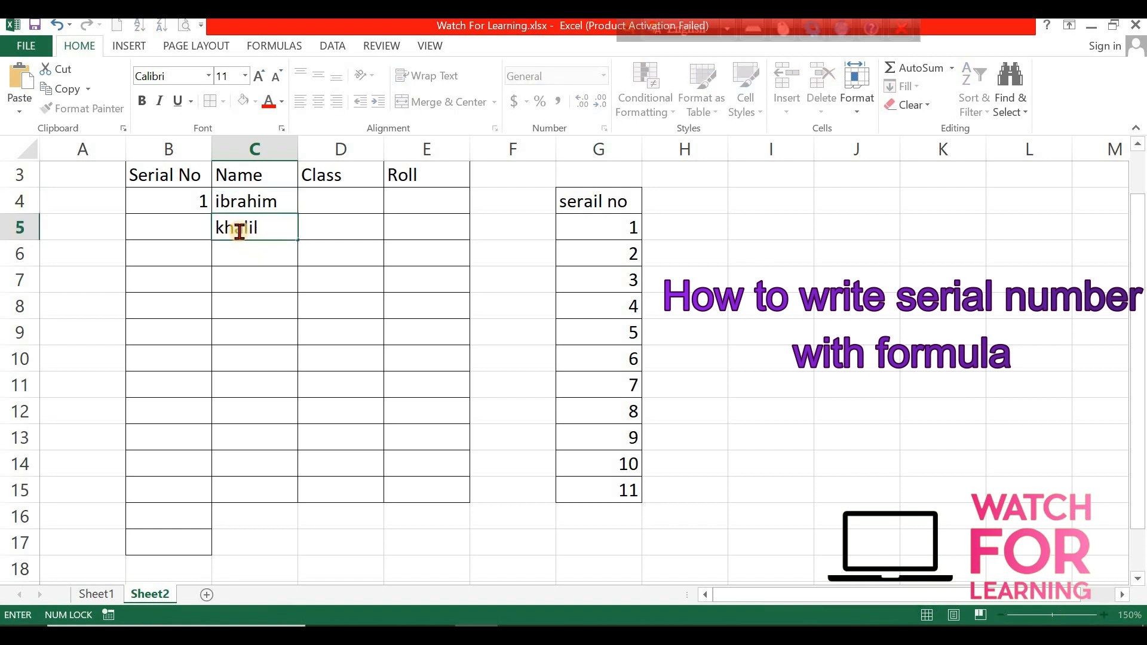
{"action": "key", "text": "Return"}
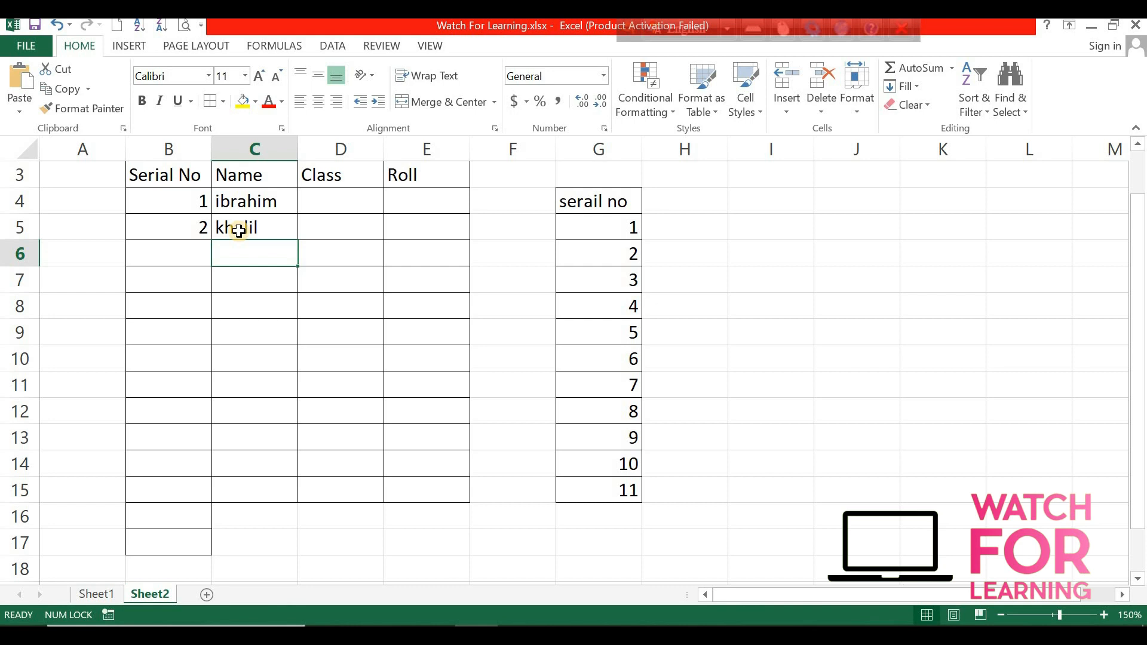
{"action": "type", "text": "mamun"}
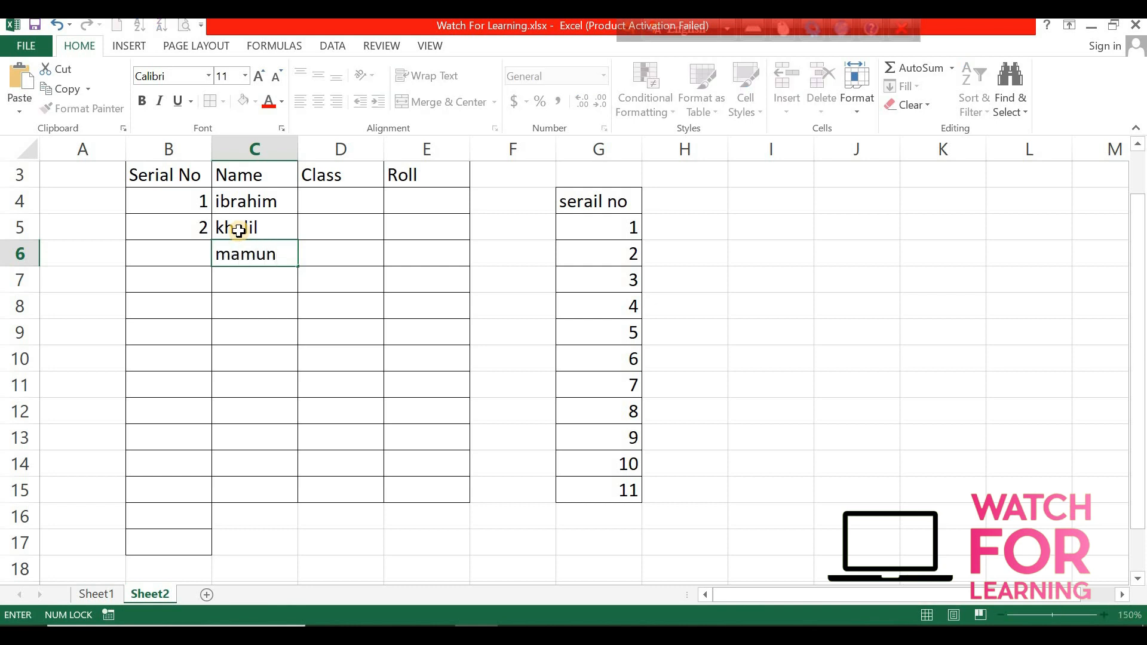
{"action": "key", "text": "Return"}
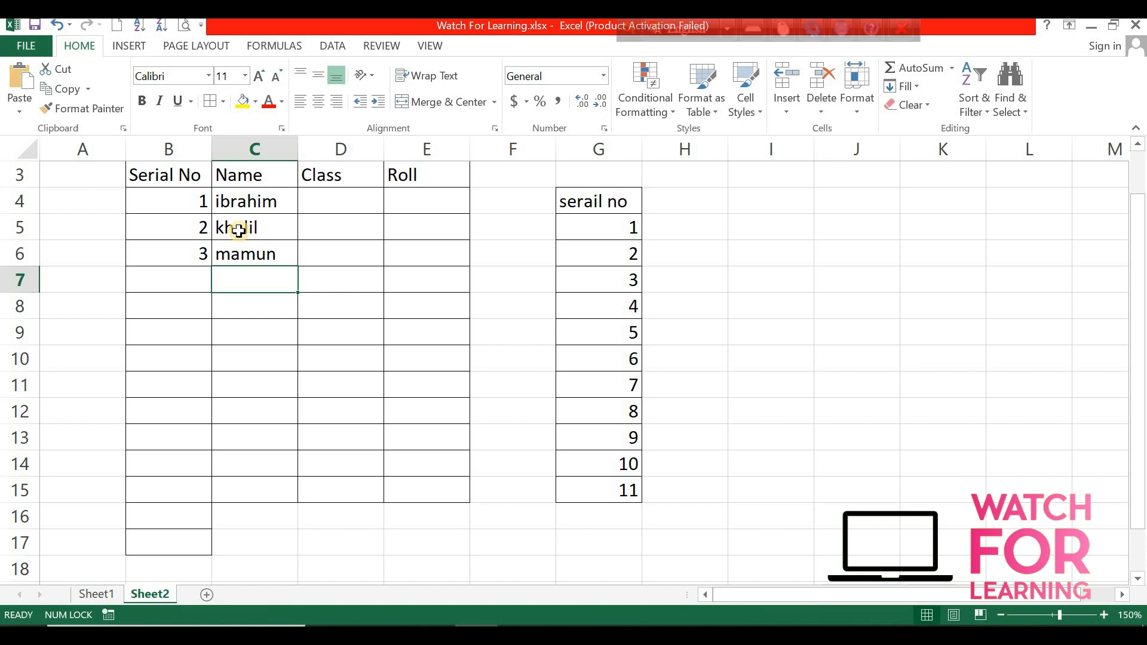
{"action": "type", "text": "k"}
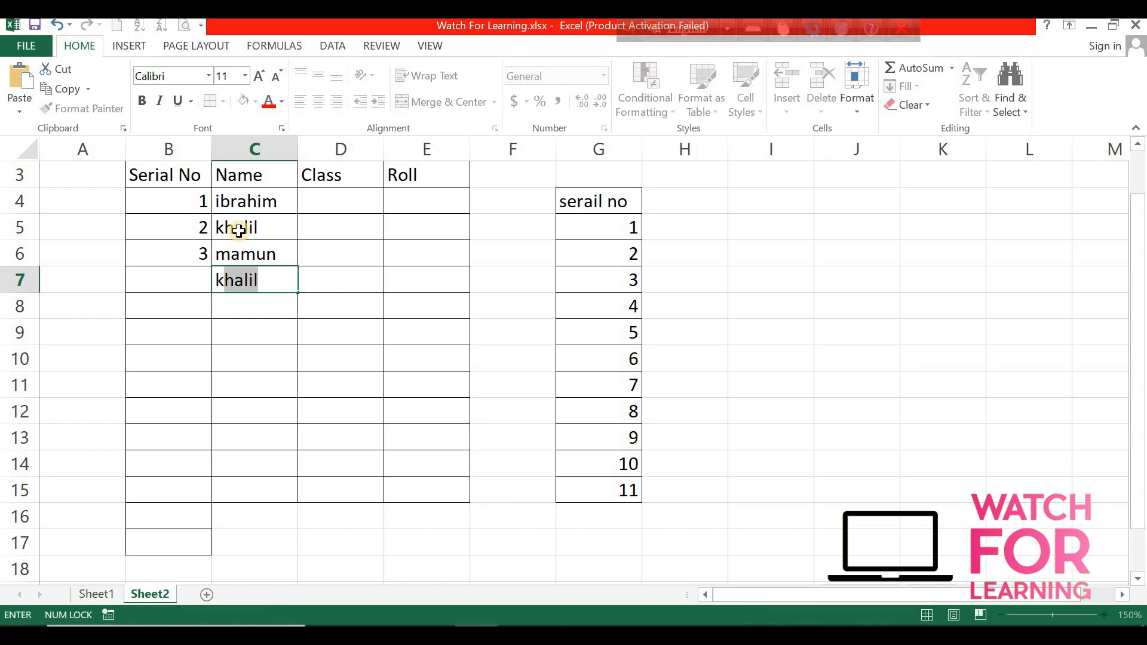
{"action": "type", "text": "r"}
{"action": "key", "text": "BackSpace"}
{"action": "type", "text": "a"}
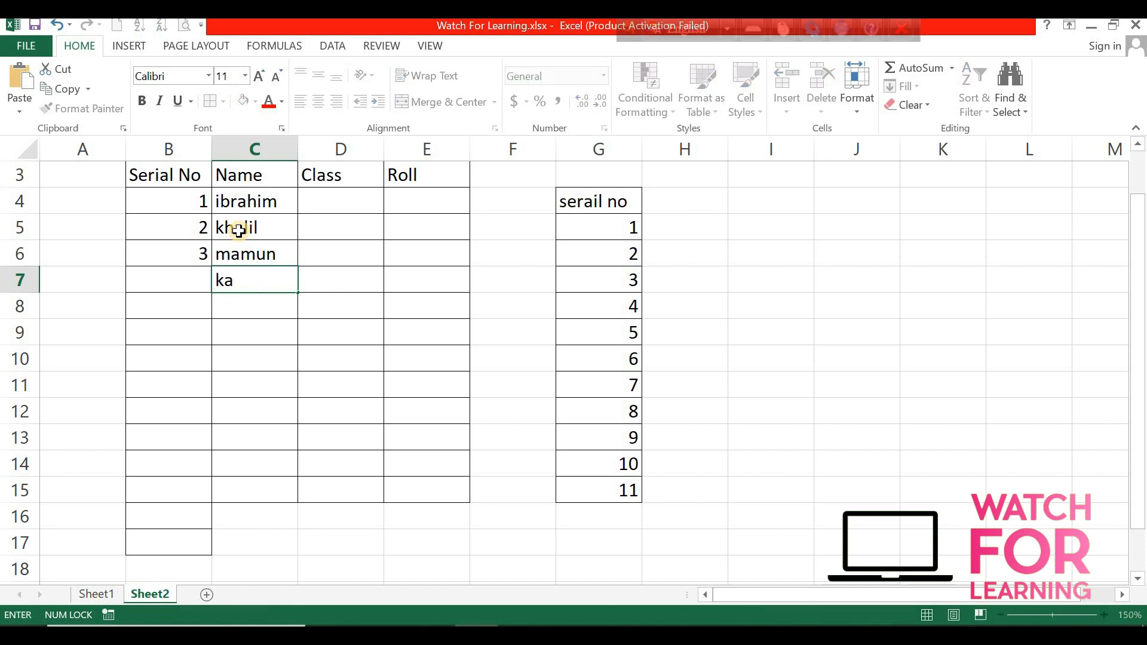
{"action": "type", "text": "rim"}
{"action": "key", "text": "Return"}
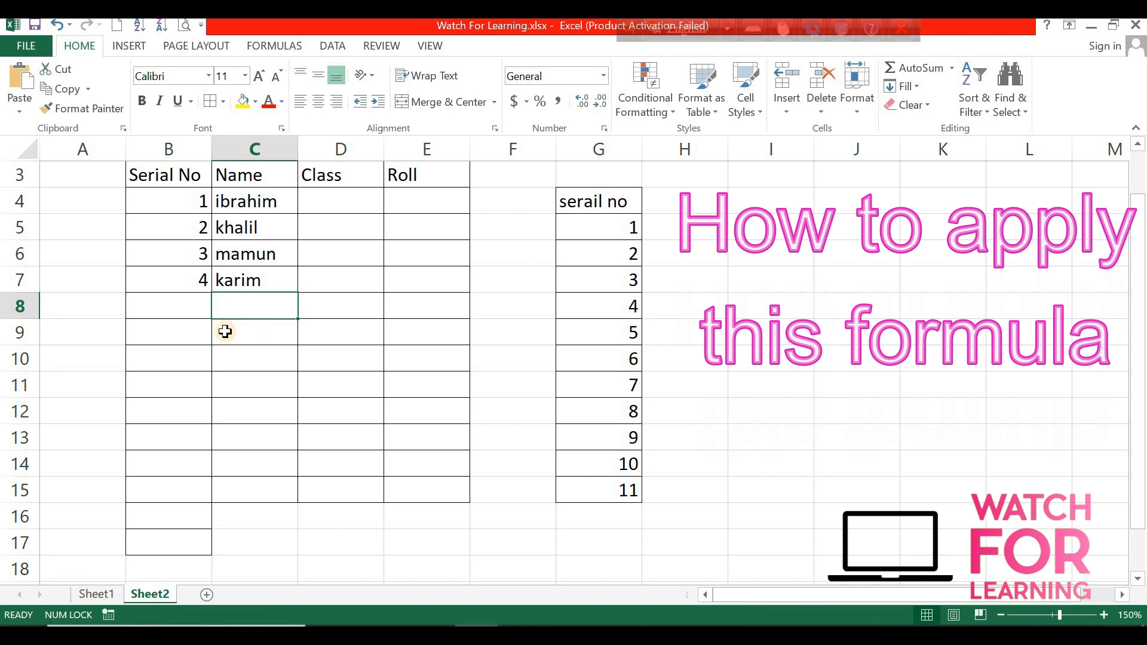
Select the serial numbers and names in the table and clear them.
{"action": "left_click", "coordinate": [205, 308]}
{"action": "left_click_drag", "start_coordinate": [273, 270], "coordinate": [276, 206]}
{"action": "key", "text": "Delete"}
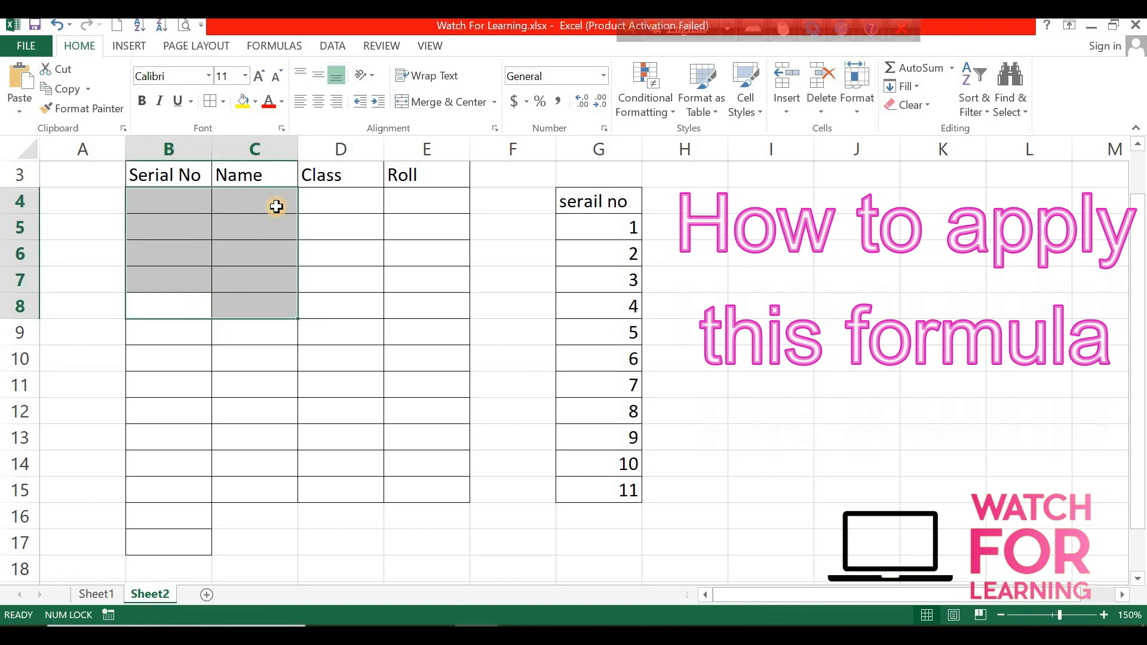
Enter 1 as the first serial number in B4 and a student's name in C4.
{"action": "left_click", "coordinate": [256, 375]}
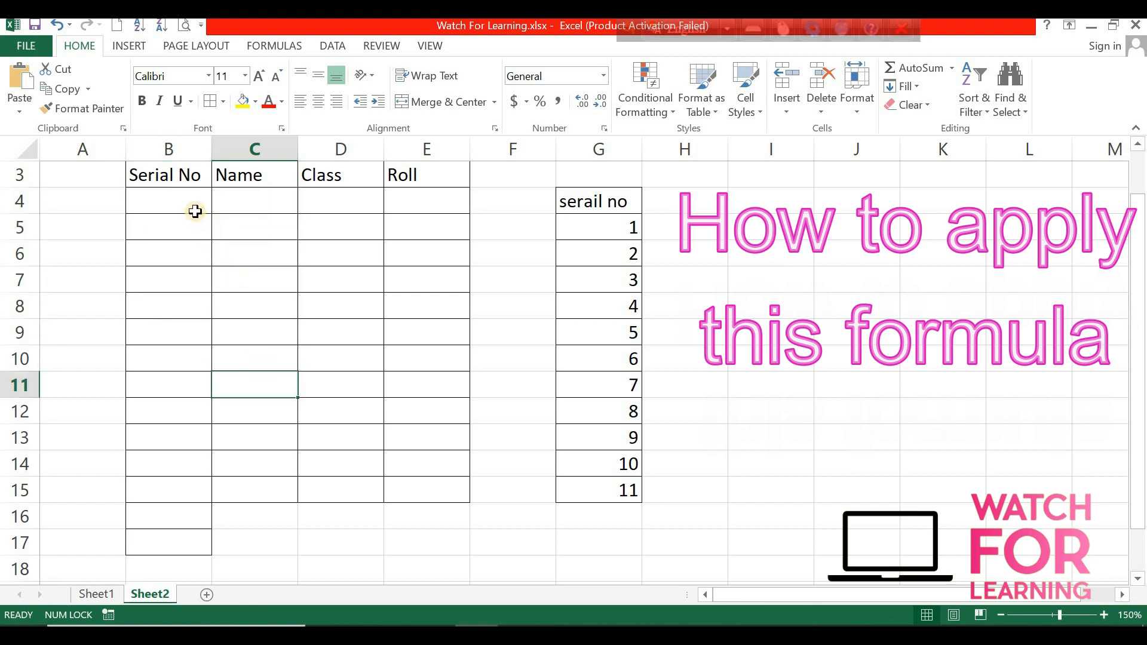
{"action": "left_click", "coordinate": [192, 209]}
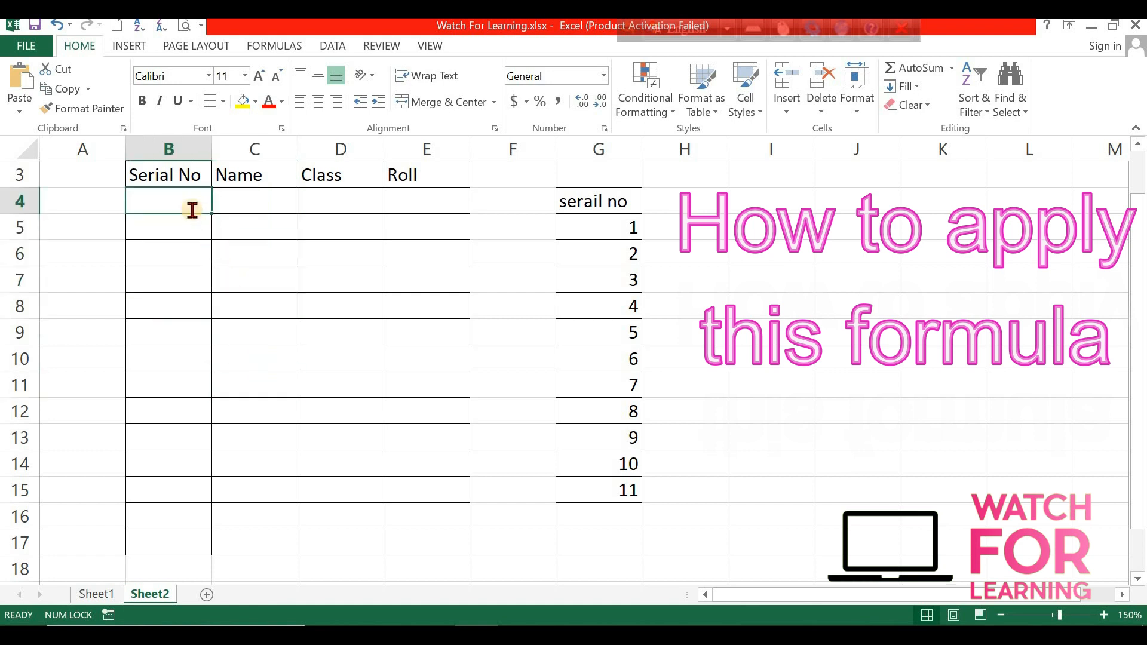
{"action": "type", "text": "1"}
{"action": "key", "text": "Tab"}
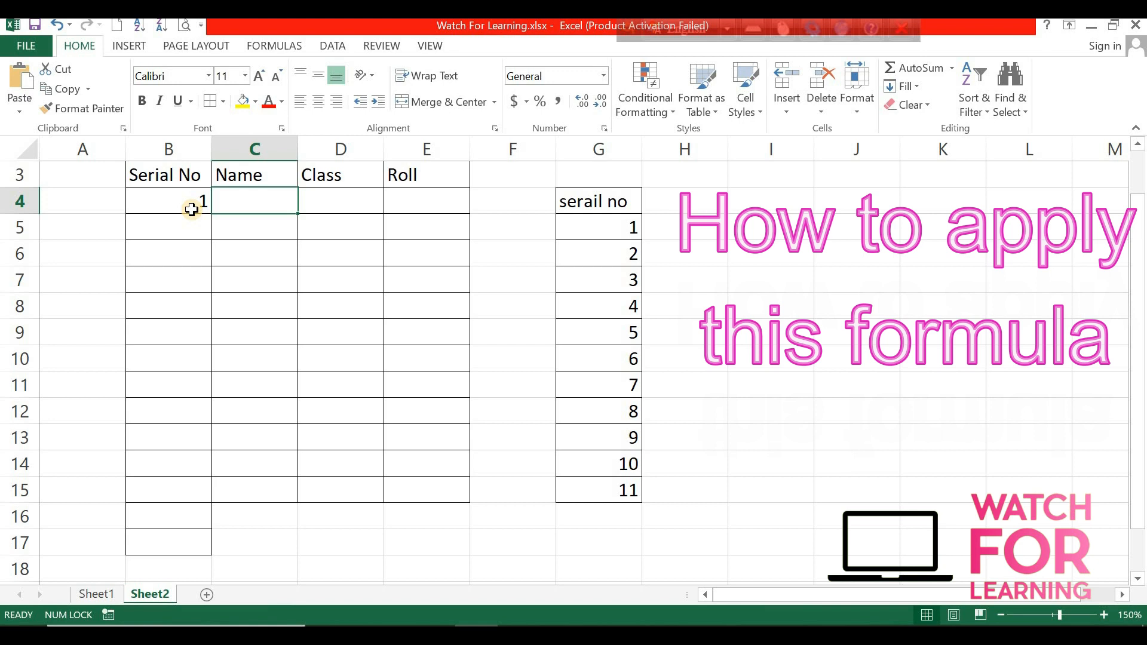
{"action": "type", "text": "Kra"}
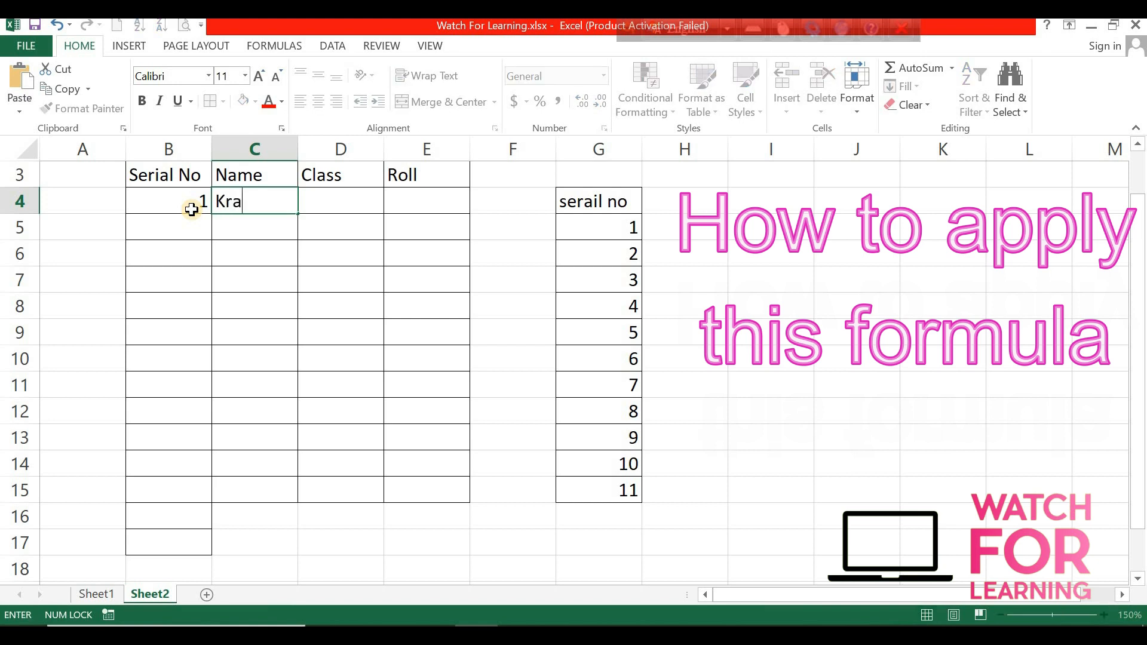
{"action": "key", "text": "BackSpace"}
{"action": "key", "text": "BackSpace"}
{"action": "type", "text": "arim"}
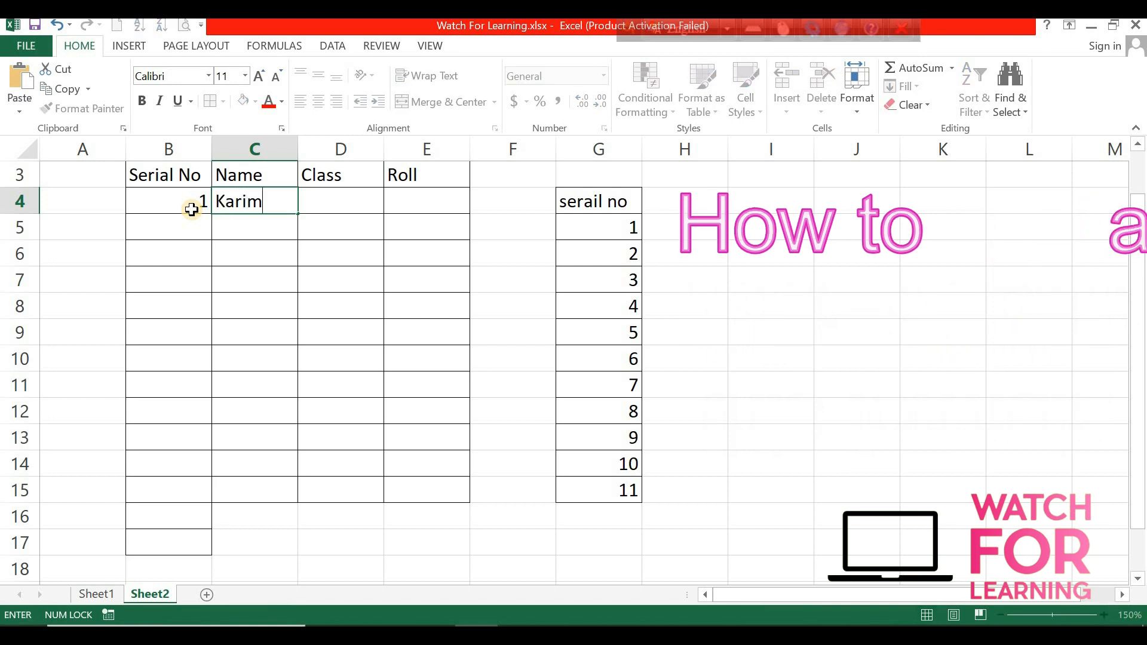
{"action": "key", "text": "ctrl+Return"}
{"action": "key", "text": "Return"}
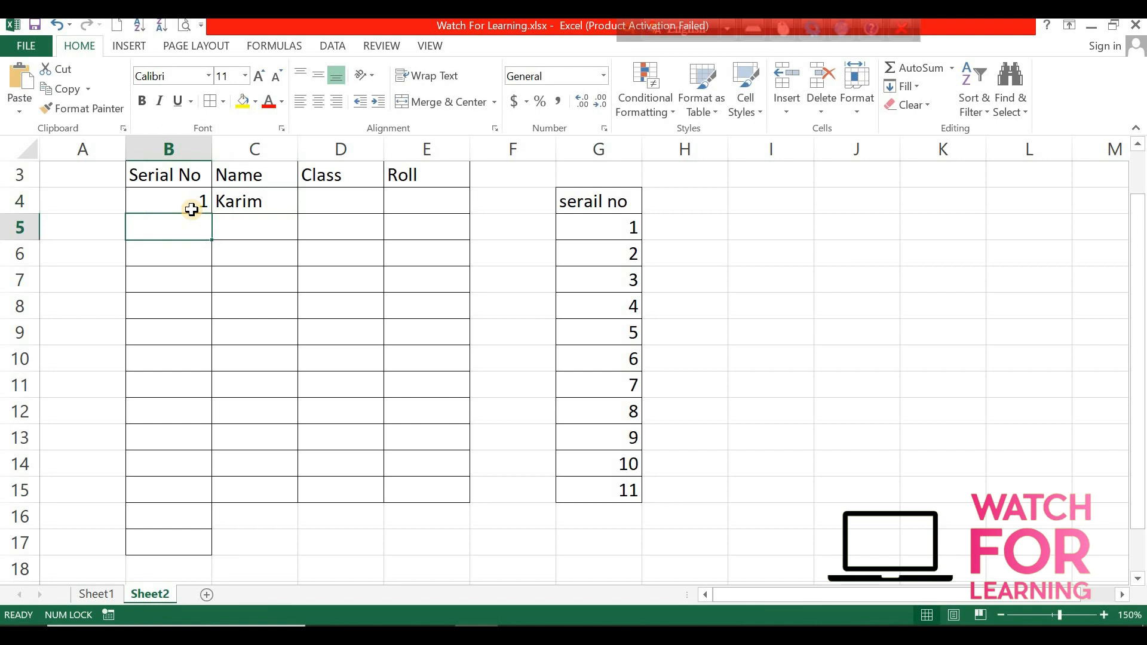
Enter the formula =IF(ISBLANK(C5),"",B4+1) in B5.
{"action": "type", "text": "="}
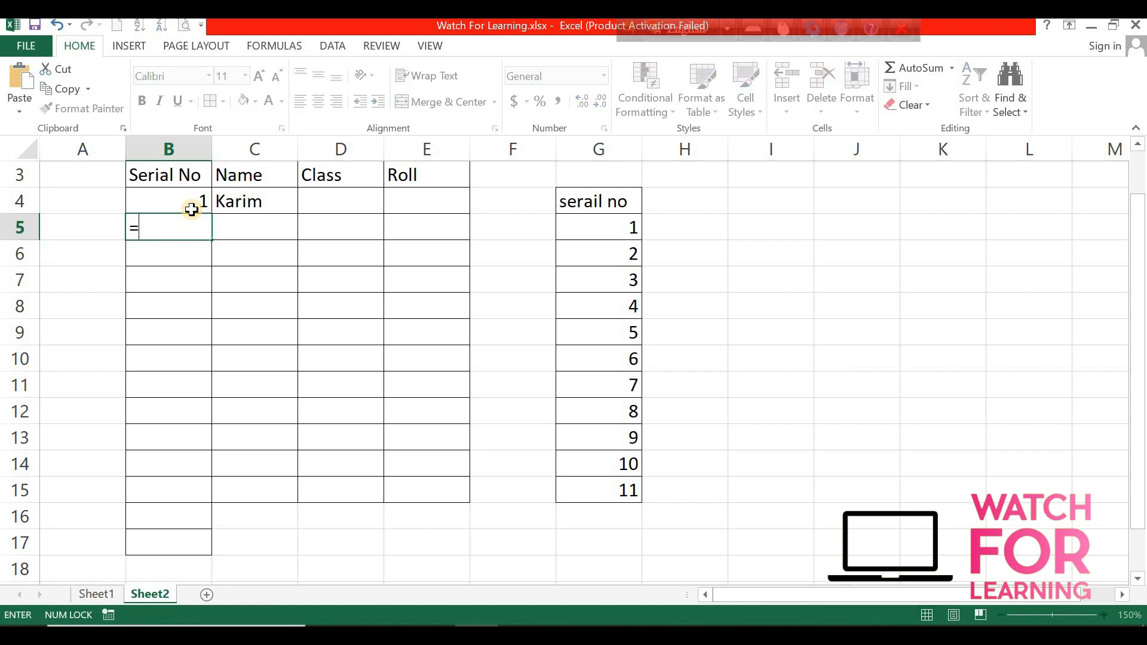
{"action": "type", "text": "if"}
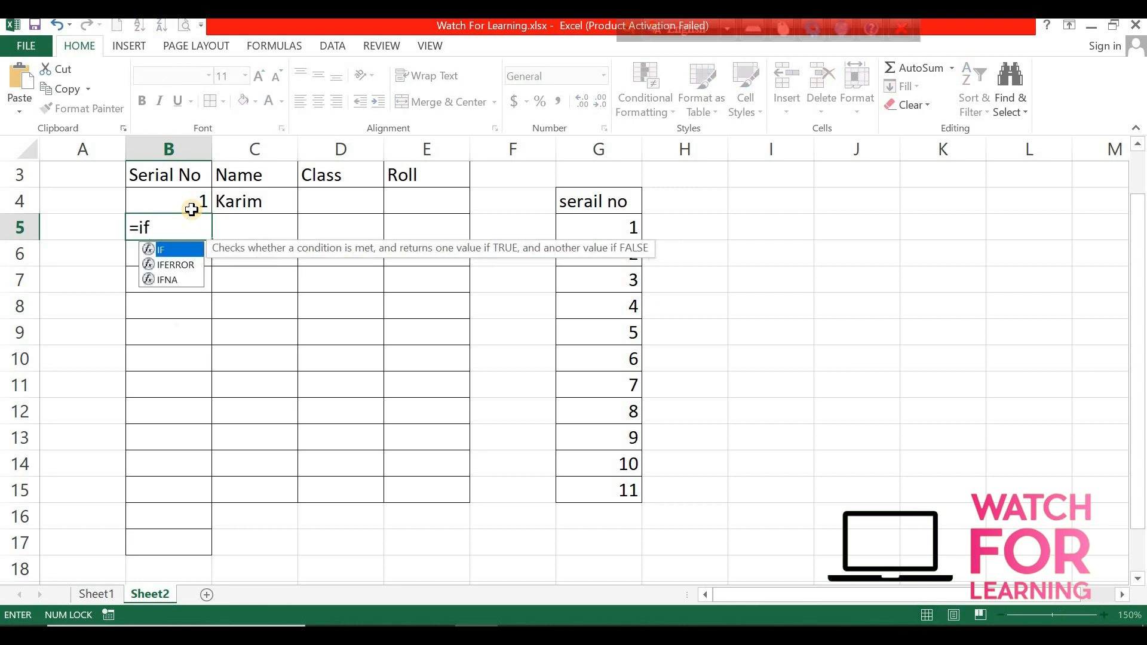
{"action": "key", "text": "Tab"}
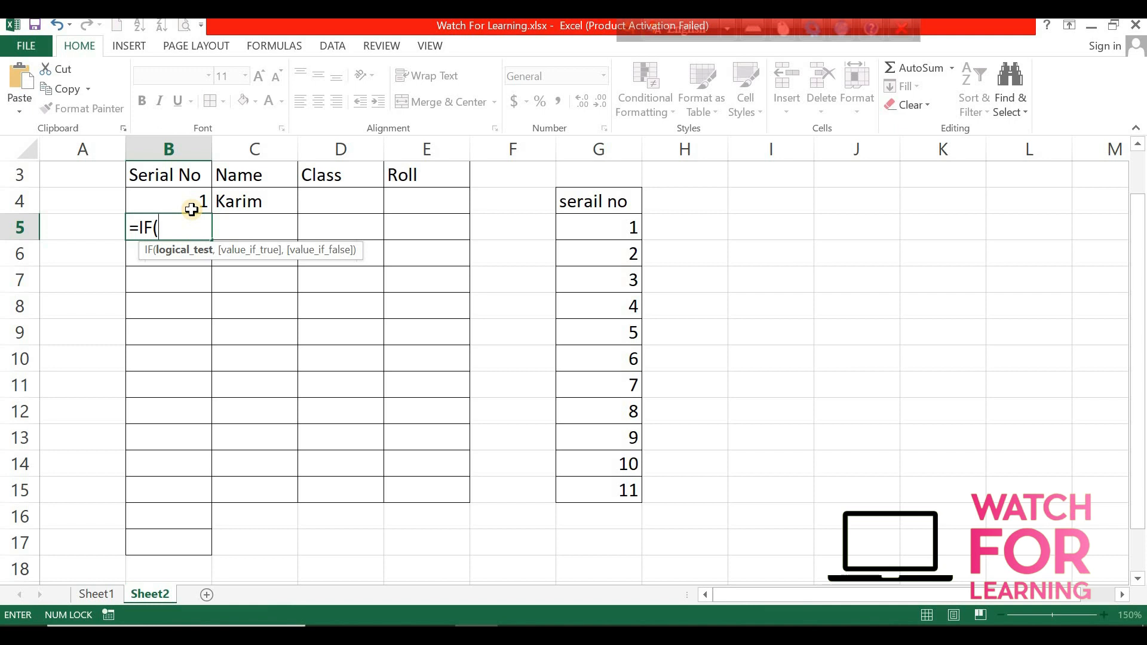
{"action": "type", "text": "is"}
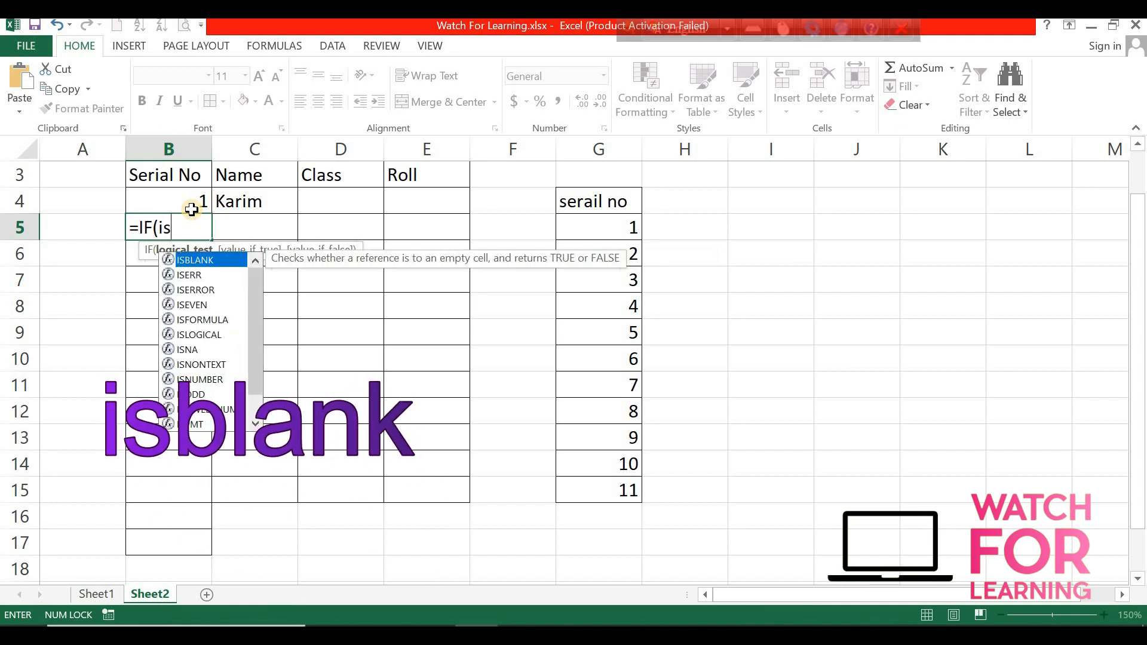
{"action": "type", "text": "blank"}
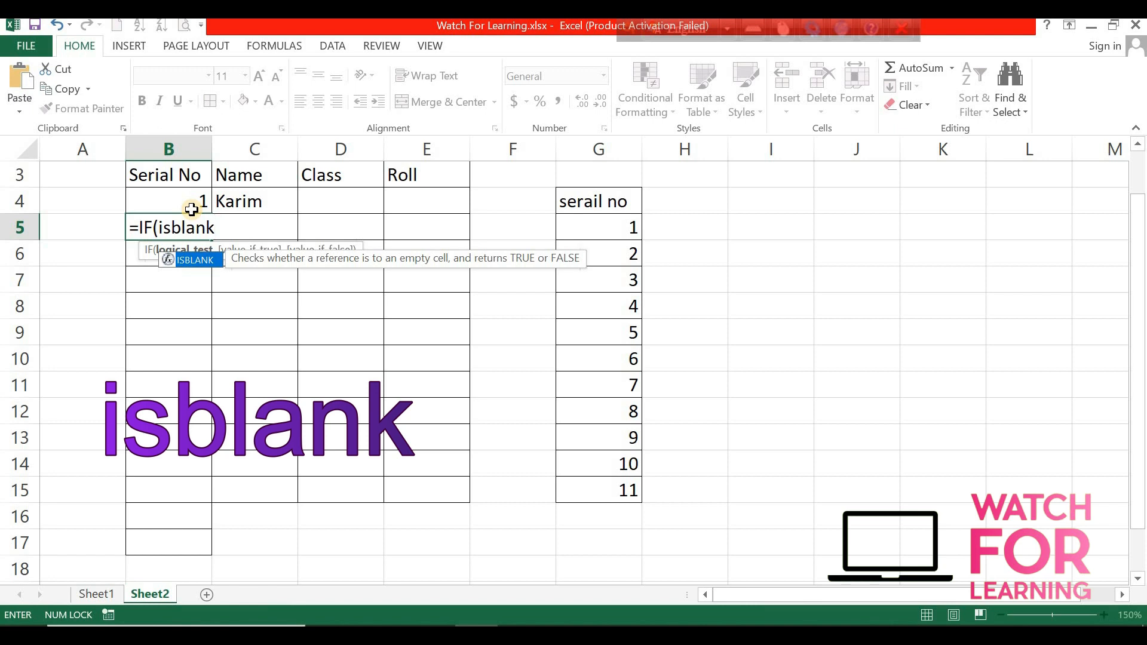
{"action": "key", "text": "Tab"}
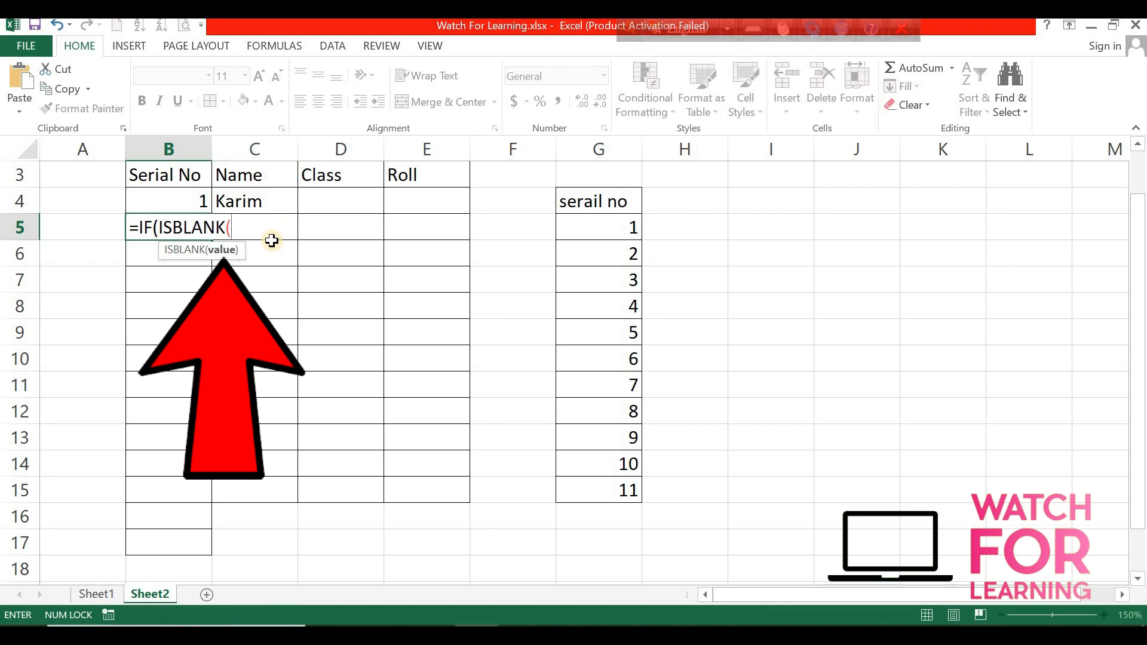
{"action": "type", "text": "c5"}
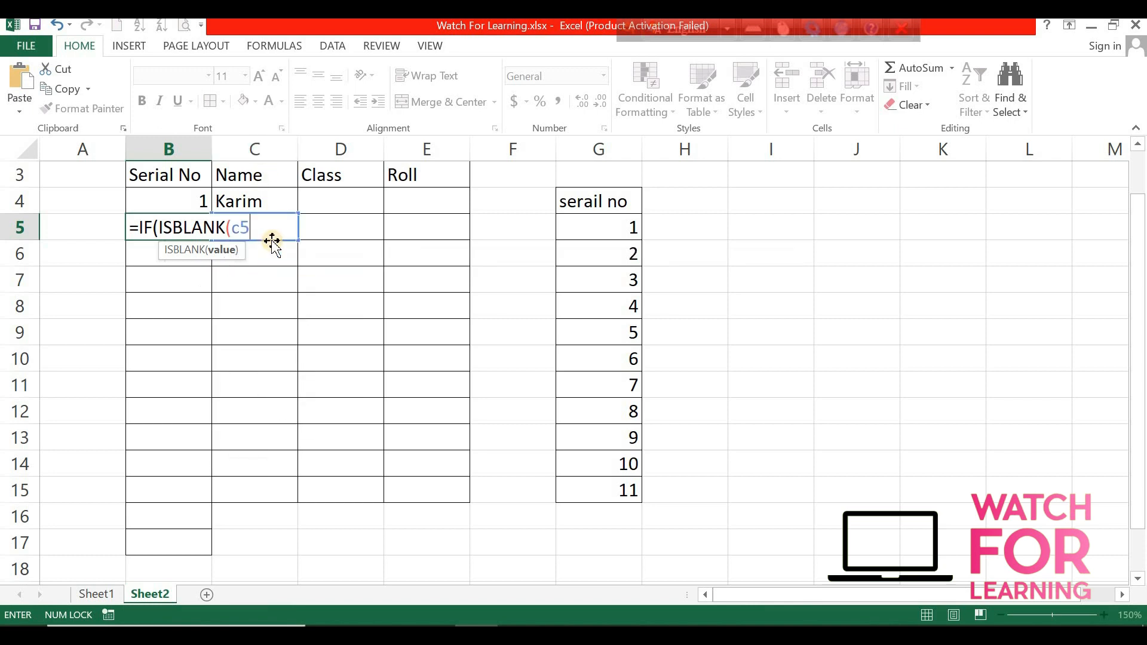
{"action": "type", "text": "),"}
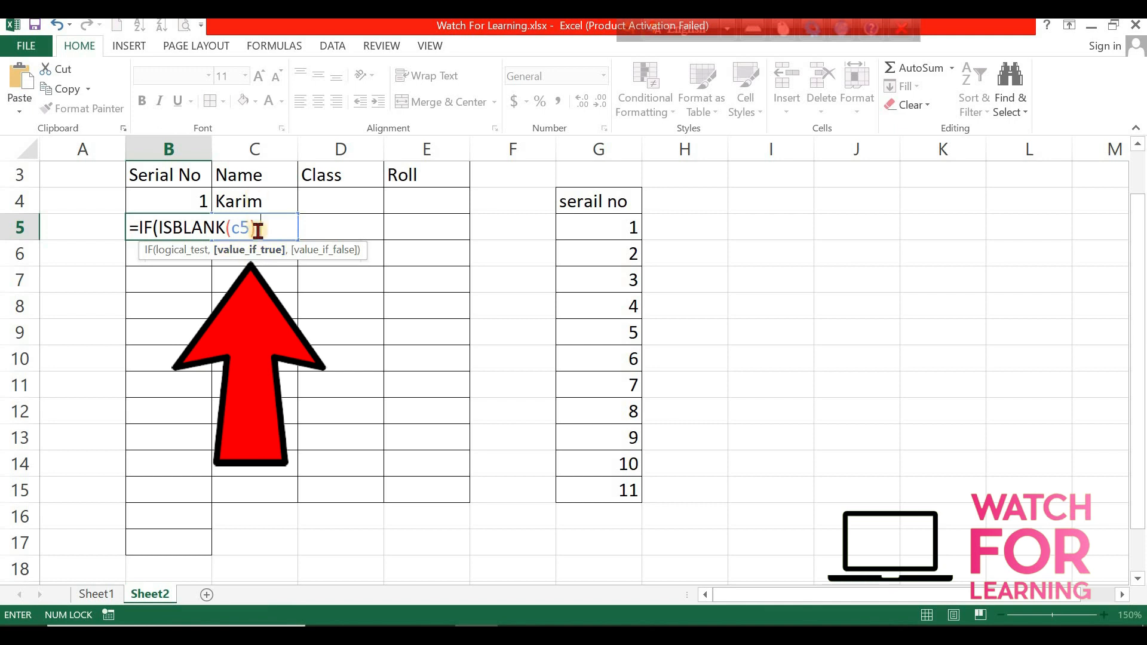
{"action": "type", "text": ","}
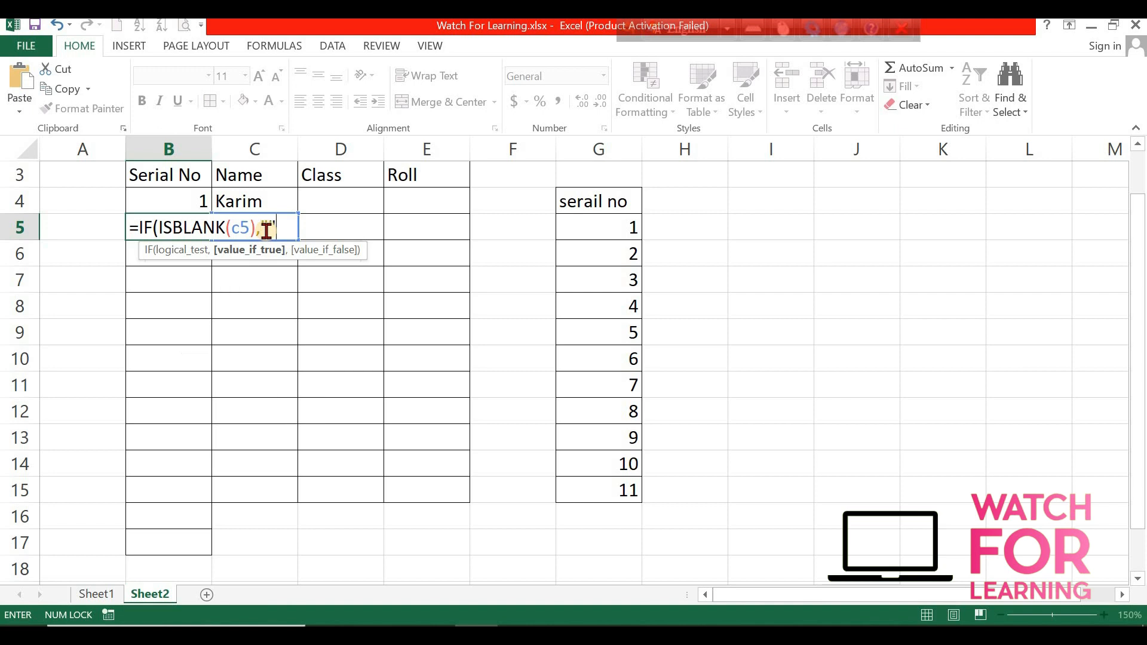
{"action": "type", "text": ","}
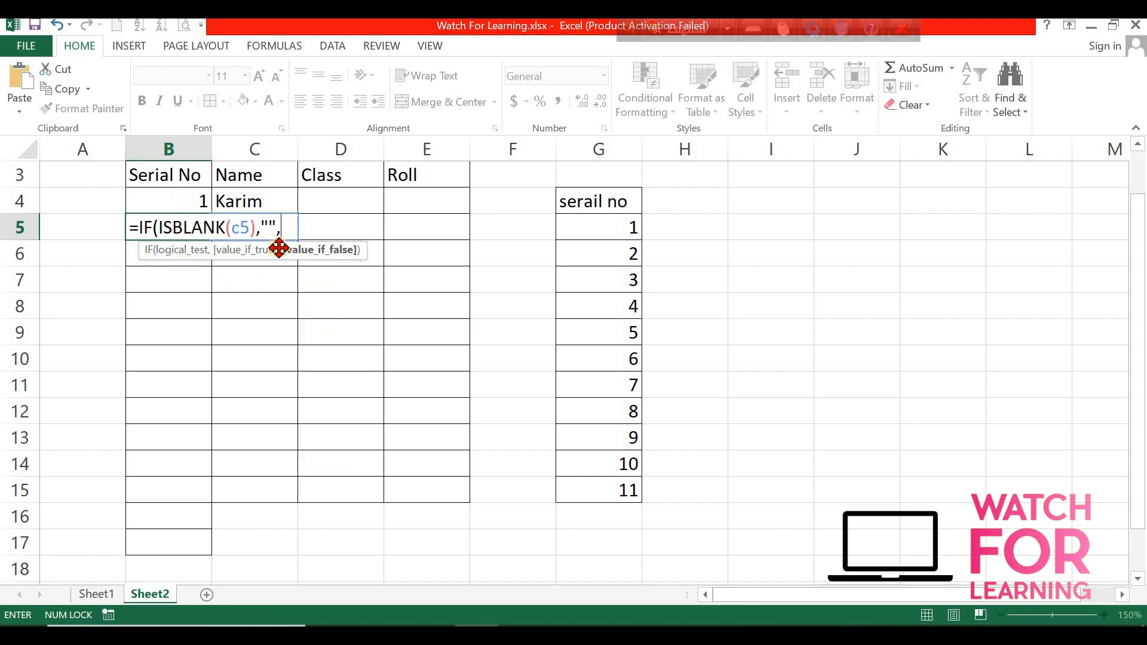
{"action": "left_click", "coordinate": [200, 200]}
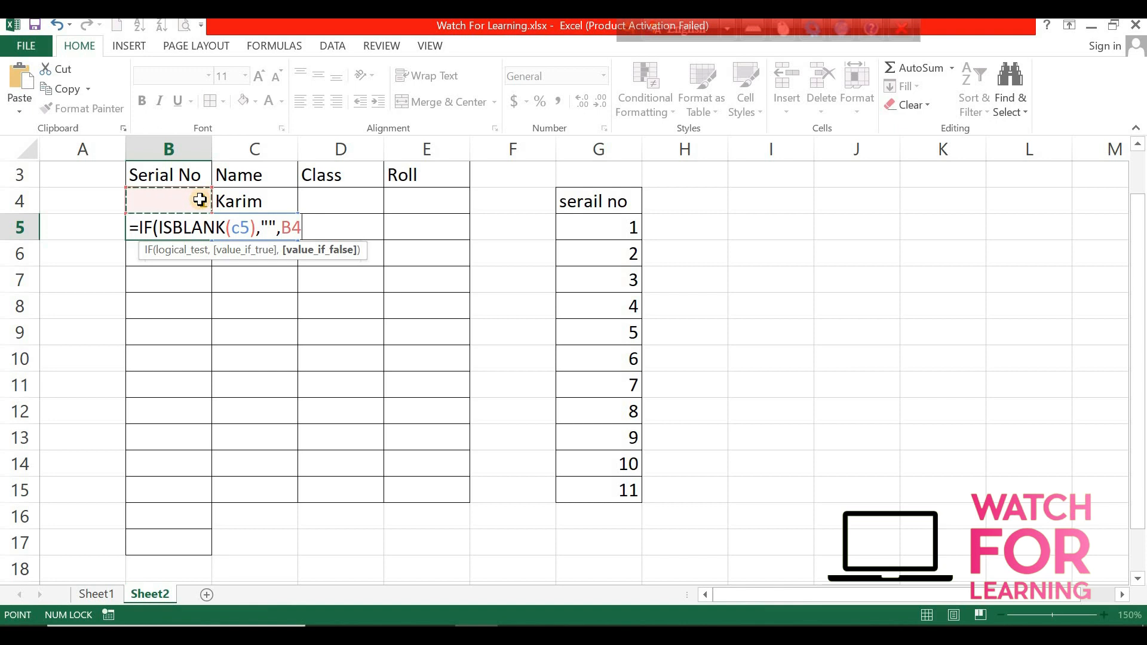
{"action": "type", "text": "+1)"}
{"action": "key", "text": "Return"}
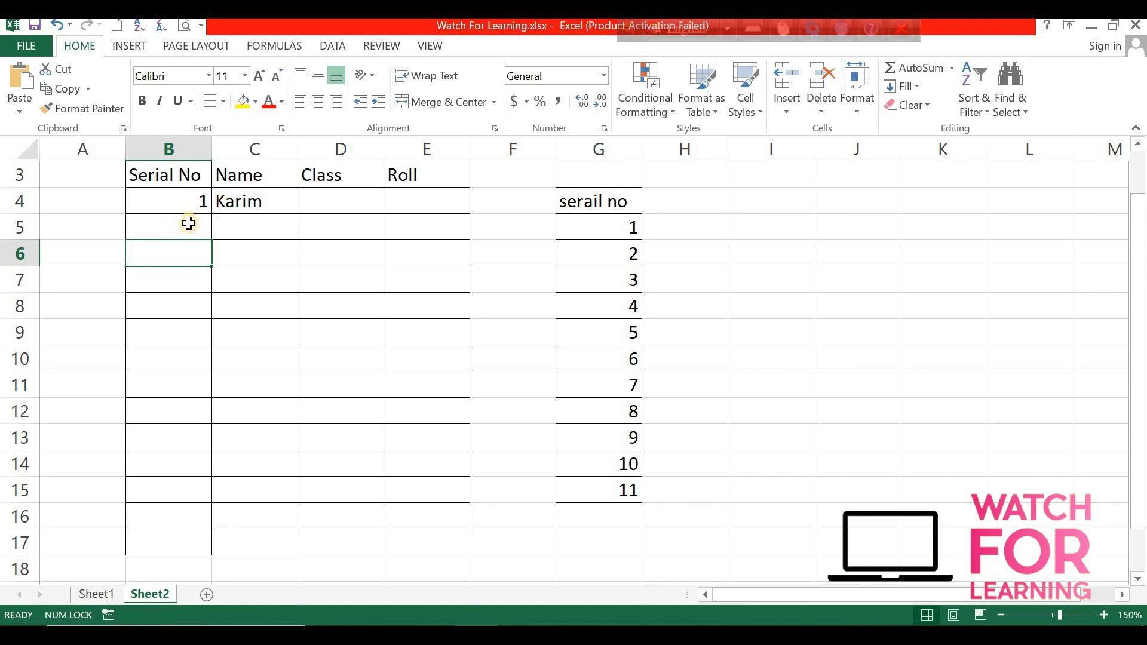
Copy the B5 formula down column B through row 14.
{"action": "left_click", "coordinate": [185, 222]}
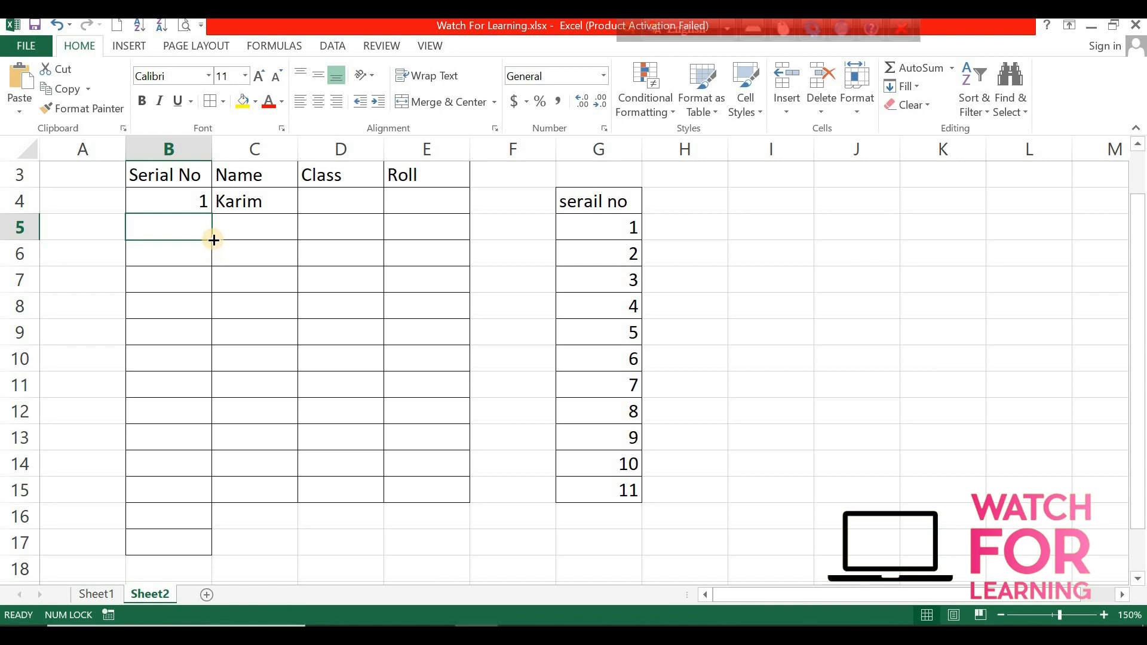
{"action": "left_click_drag", "start_coordinate": [212, 240], "coordinate": [203, 470]}
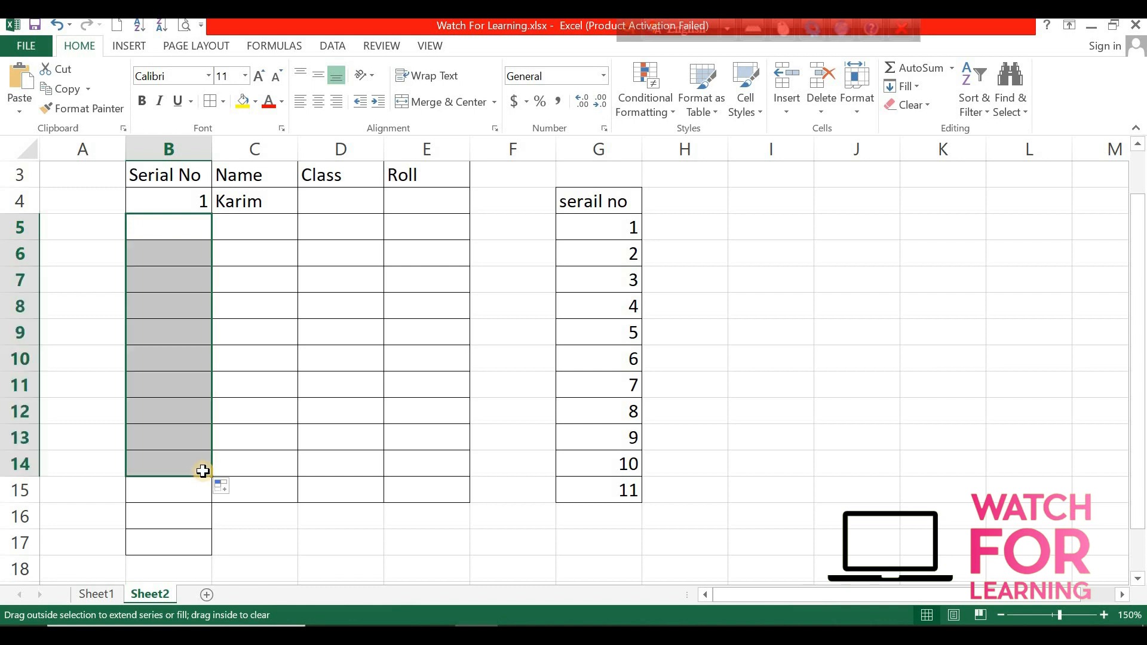
Enter two more student names in C5 and C6 to test the automatic serial numbers.
{"action": "left_click", "coordinate": [251, 227]}
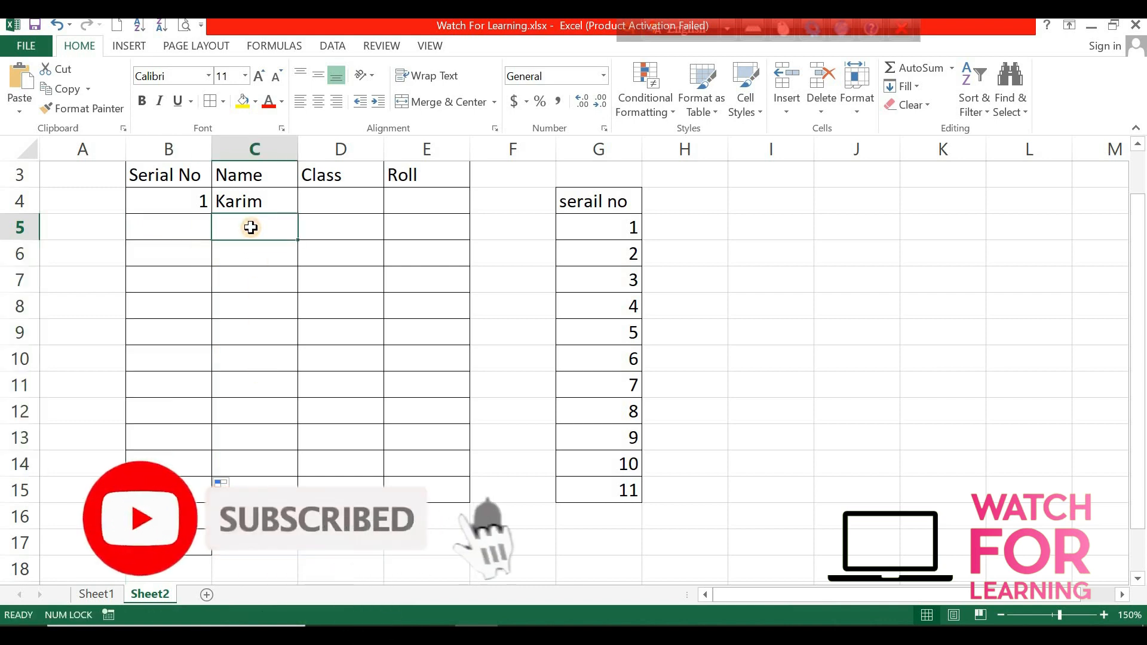
{"action": "type", "text": "ib"}
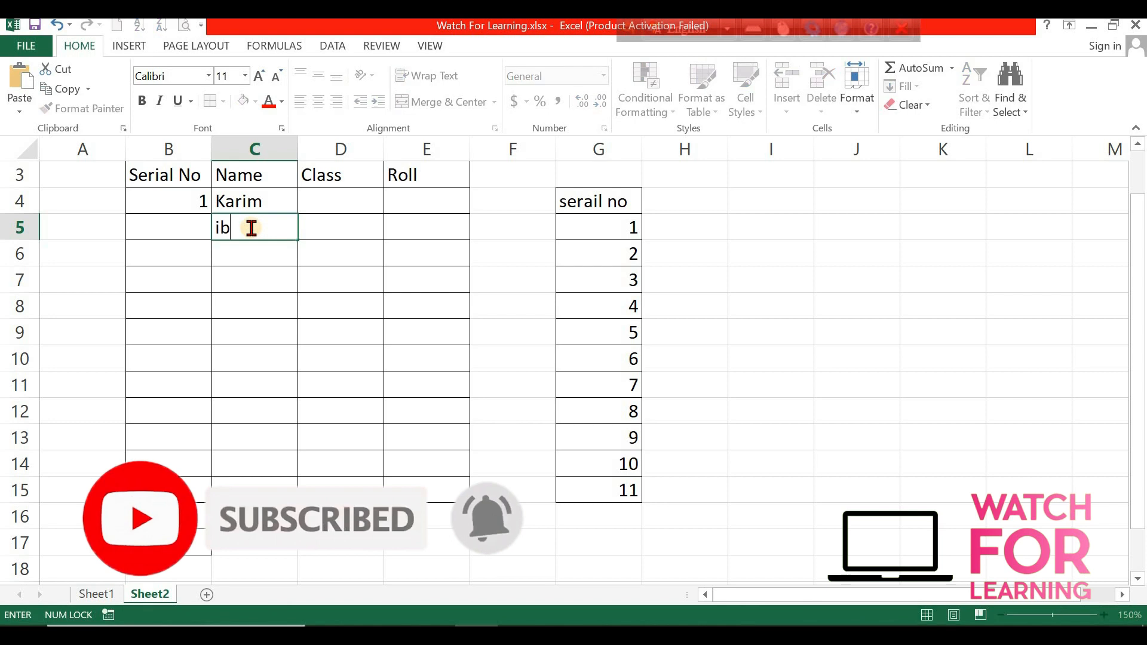
{"action": "type", "text": "rahim"}
{"action": "key", "text": "Return"}
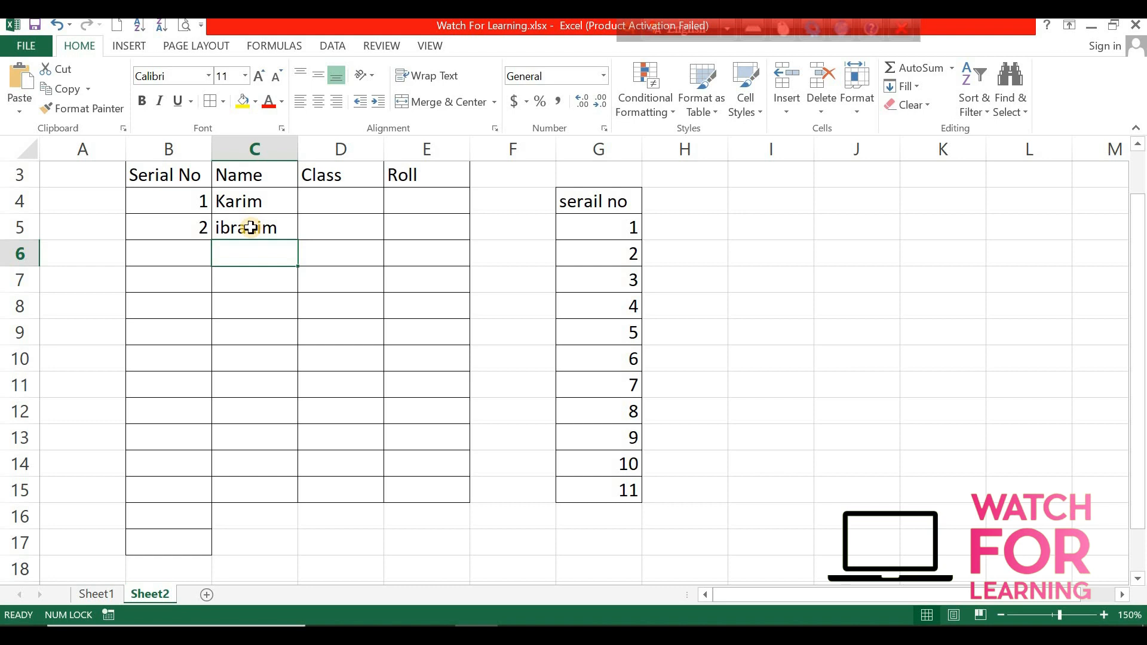
{"action": "type", "text": "ismail"}
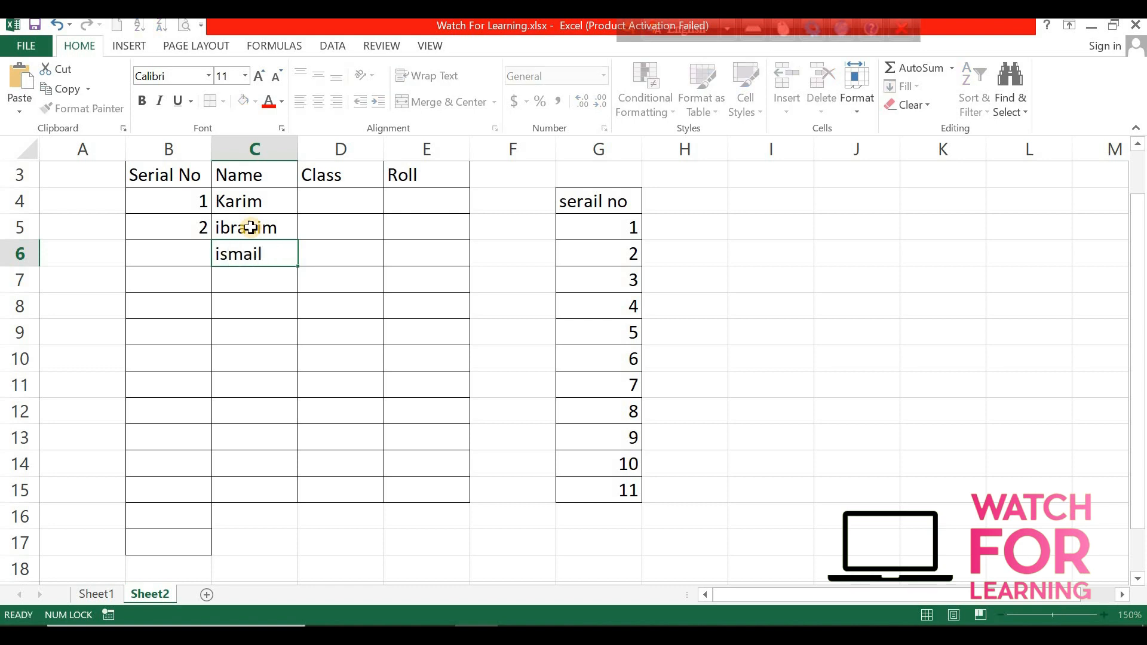
{"action": "key", "text": "Return"}
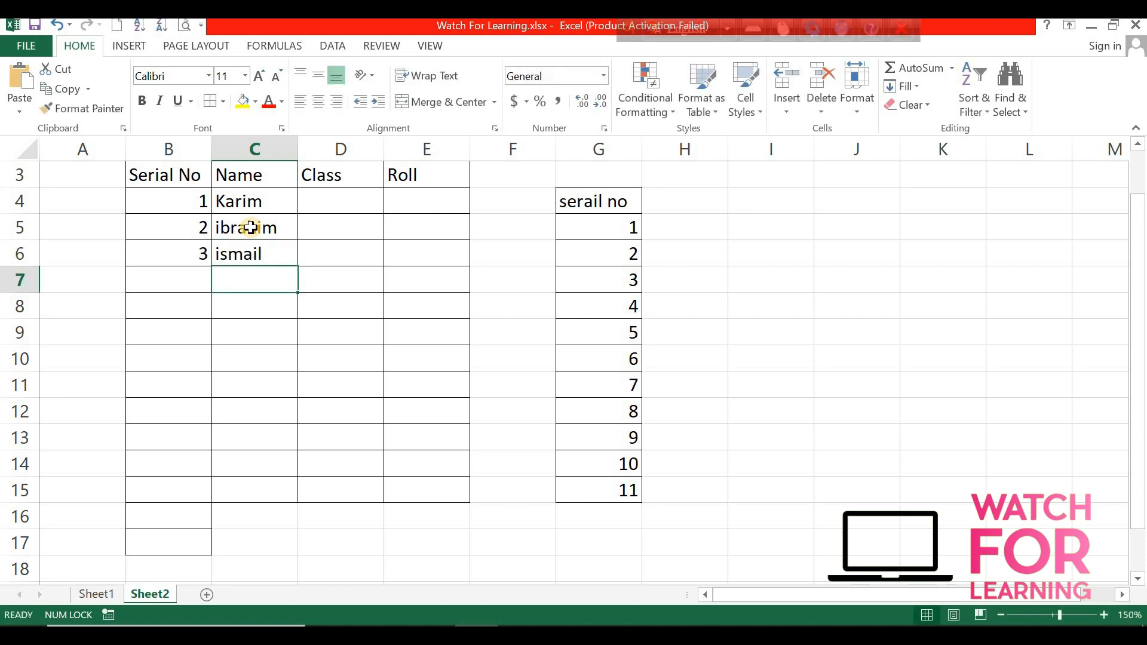